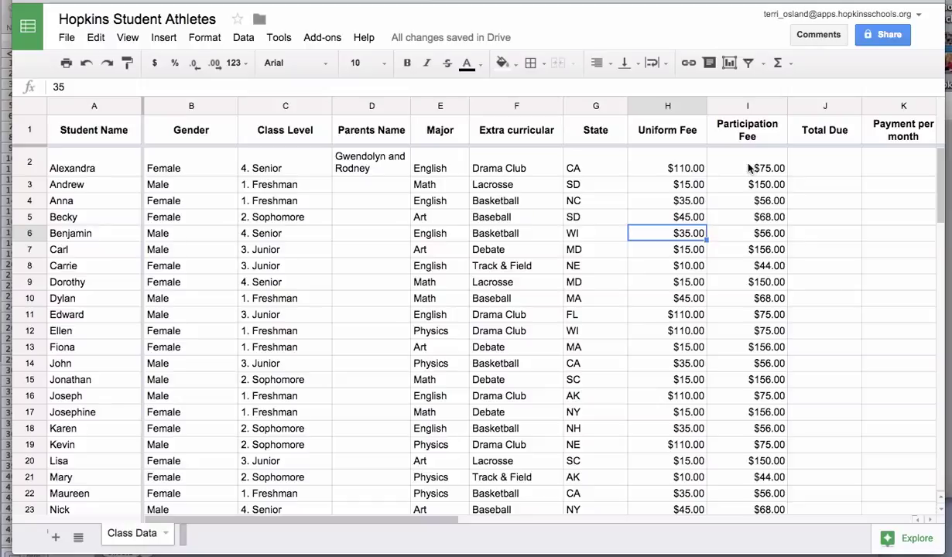
Step: Enter =H2+I2 in J2 so the first student's Total Due shows $185.00
left_click(792, 161)
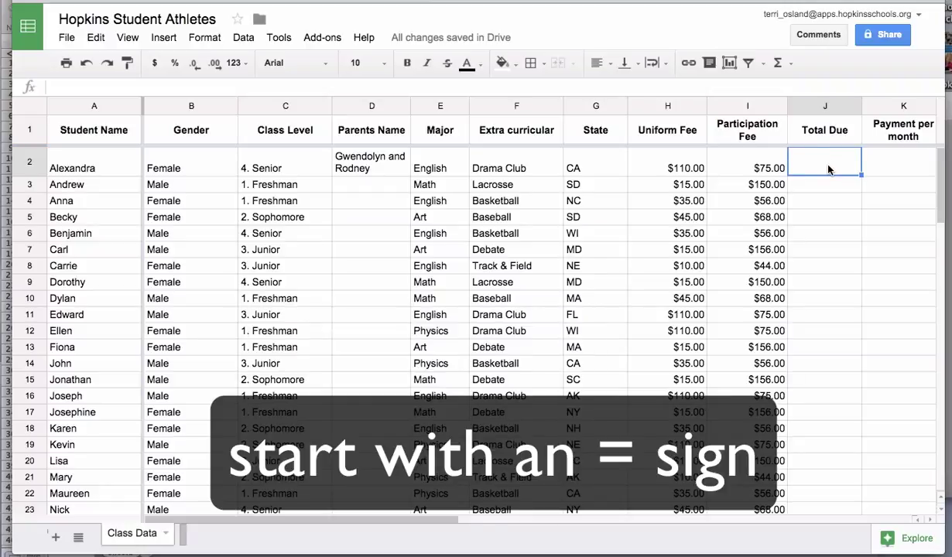
type("=")
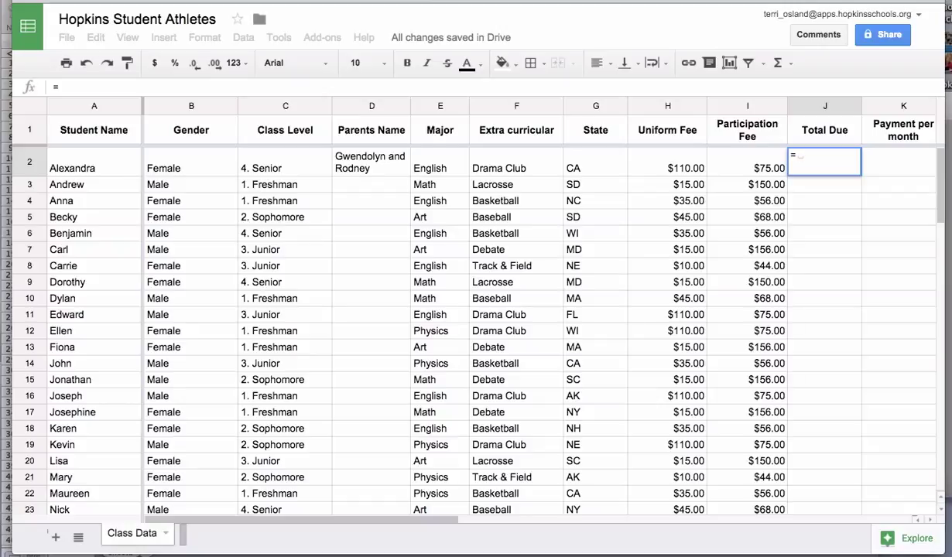
left_click(659, 166)
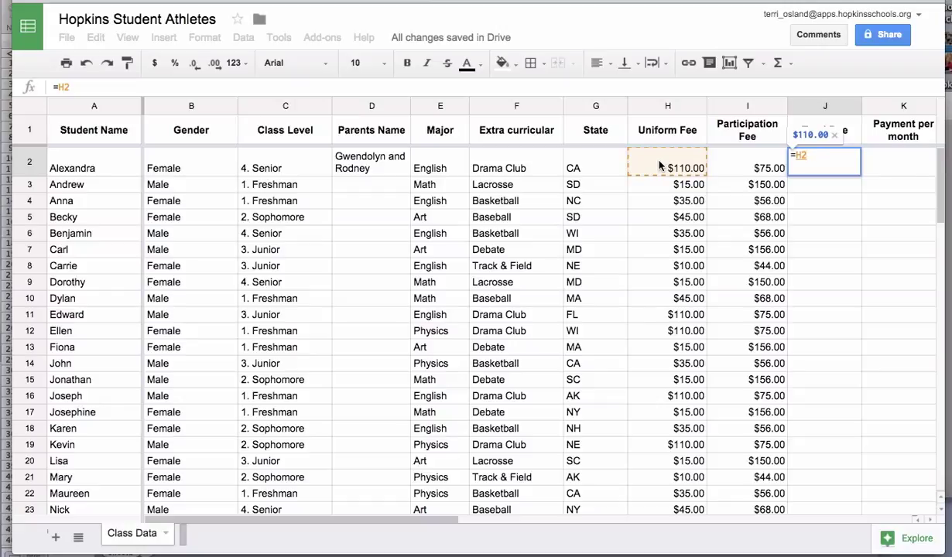
type("+")
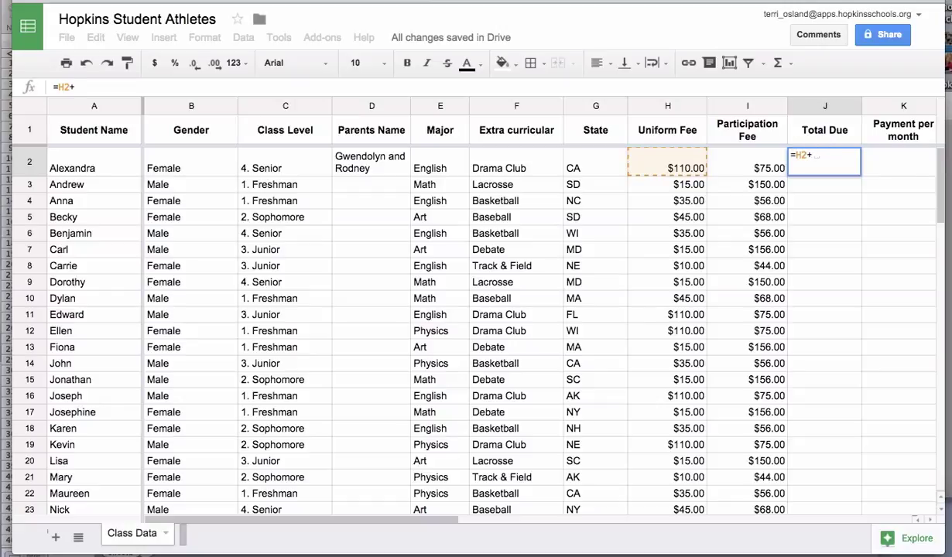
left_click(749, 166)
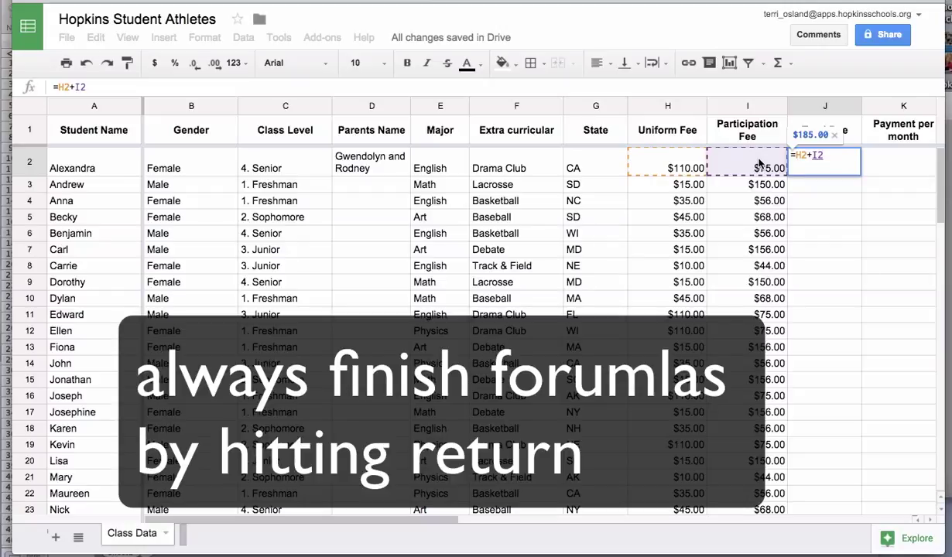
key("Return")
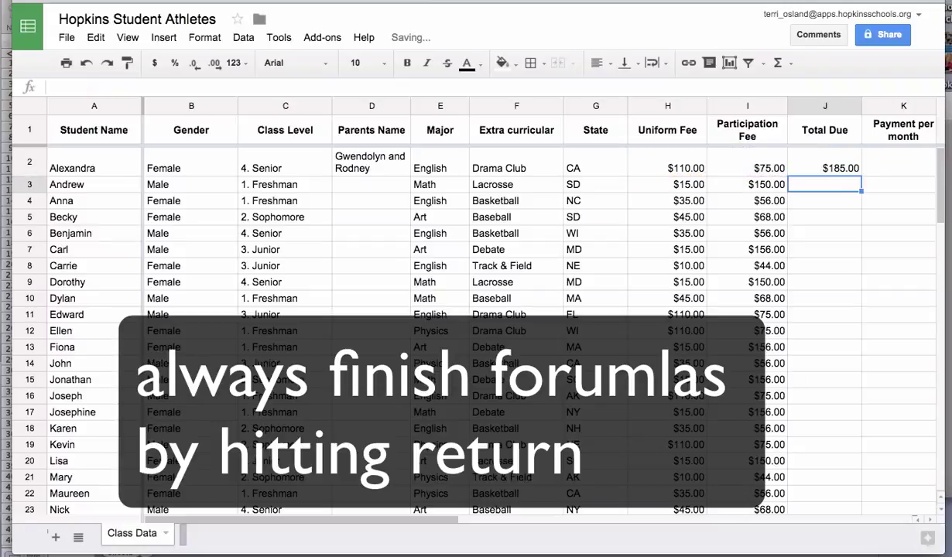
left_click(820, 168)
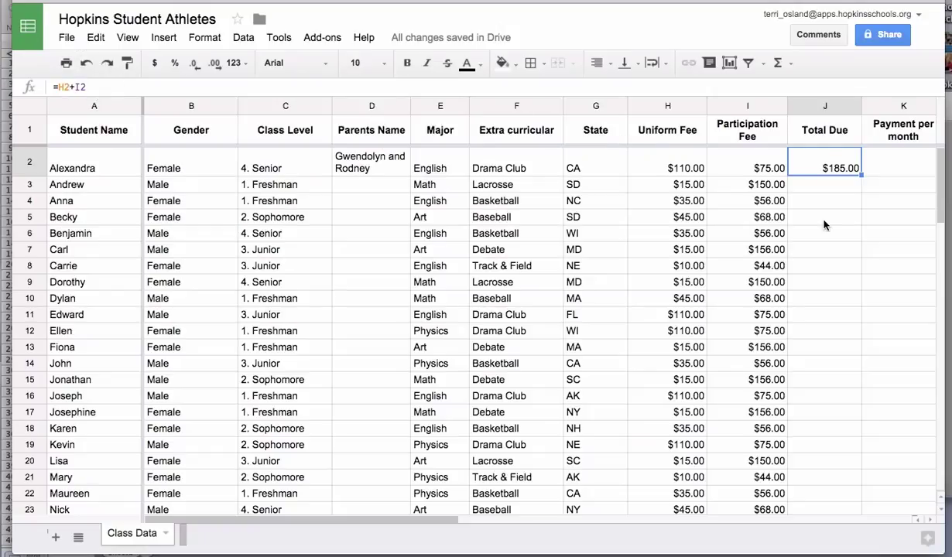
Step: Enter =H3+I3 in J3 so row 3's Total Due shows $165.00
left_click(830, 190)
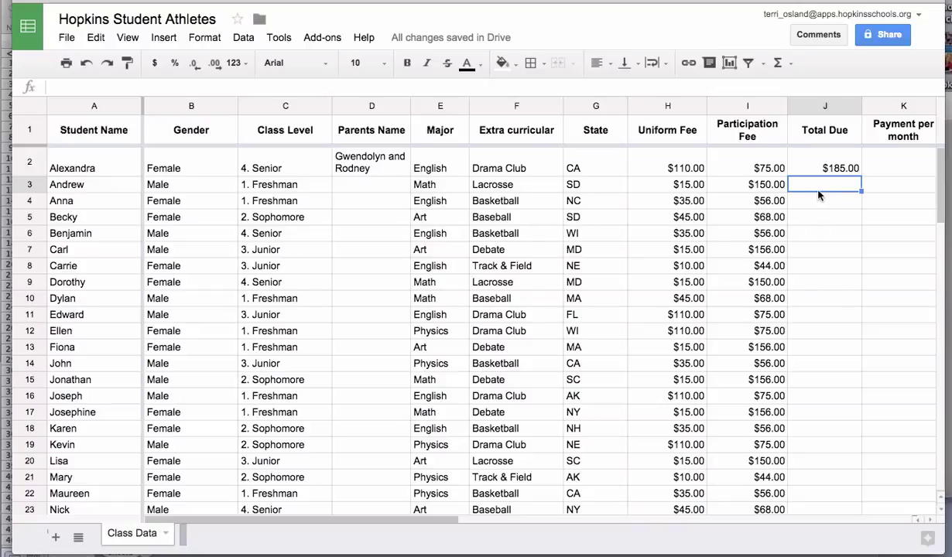
type("=")
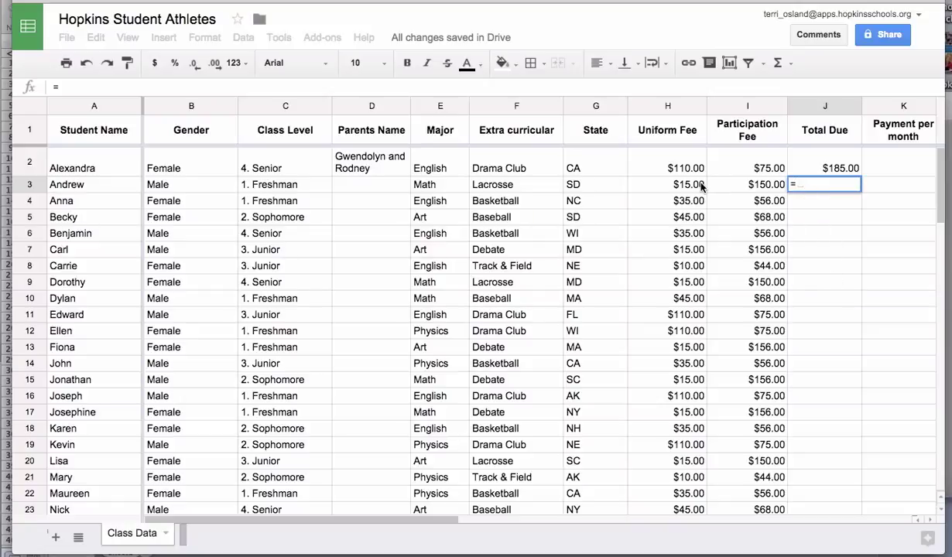
left_click(697, 187)
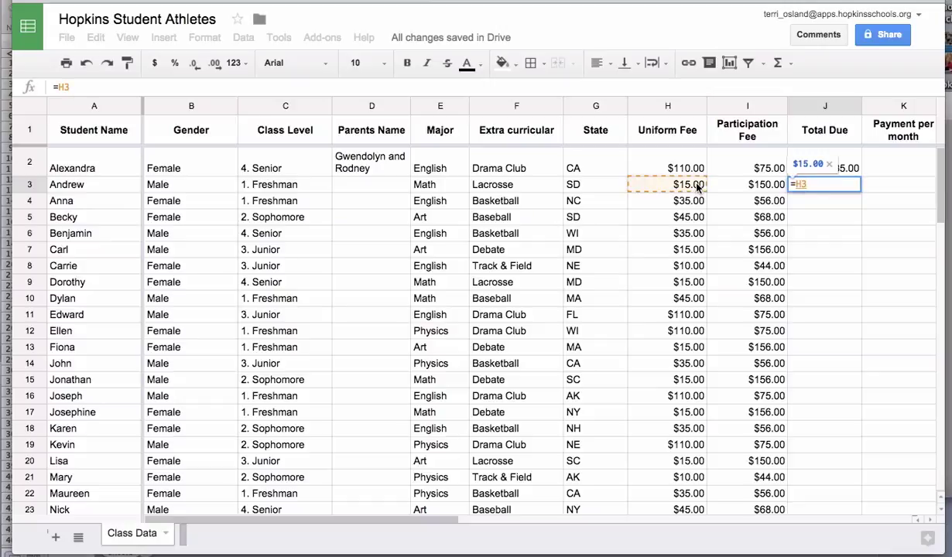
type("+")
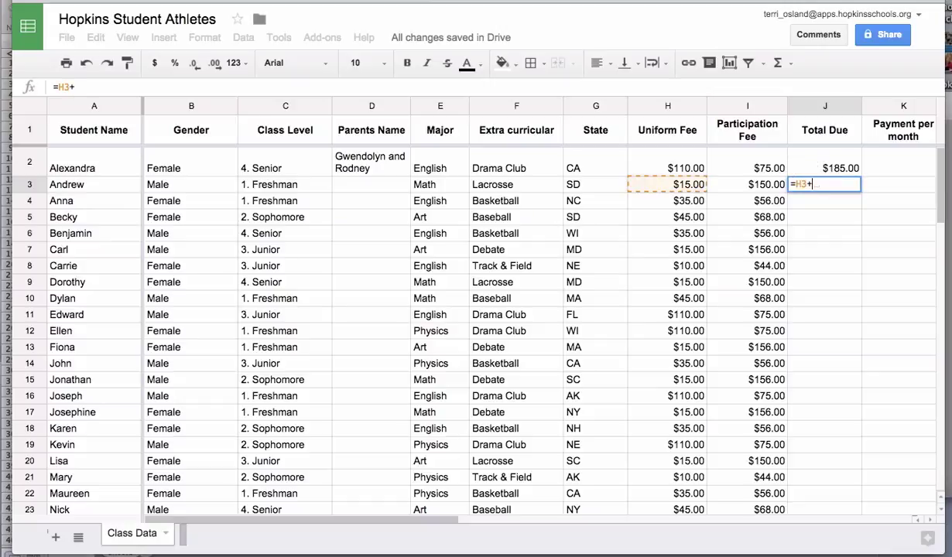
left_click(741, 187)
key("Return")
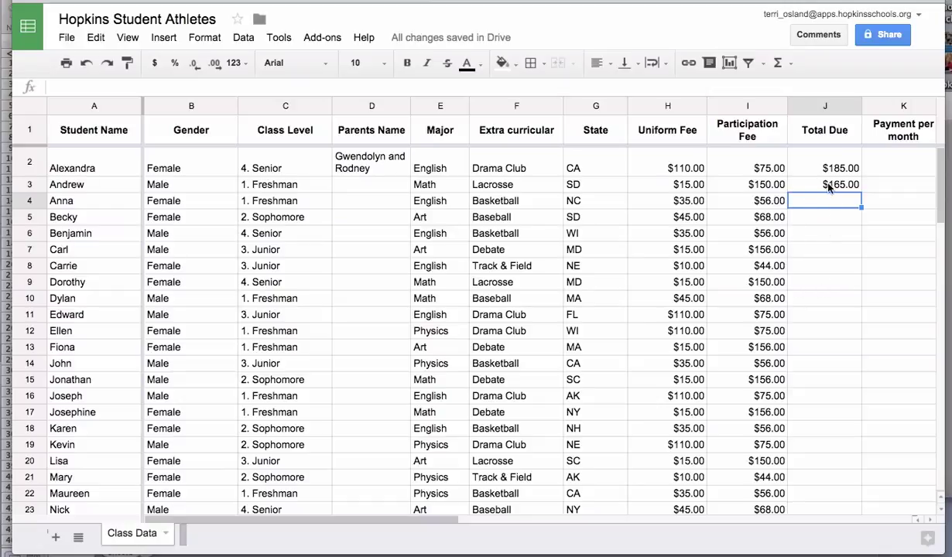
left_click(799, 184)
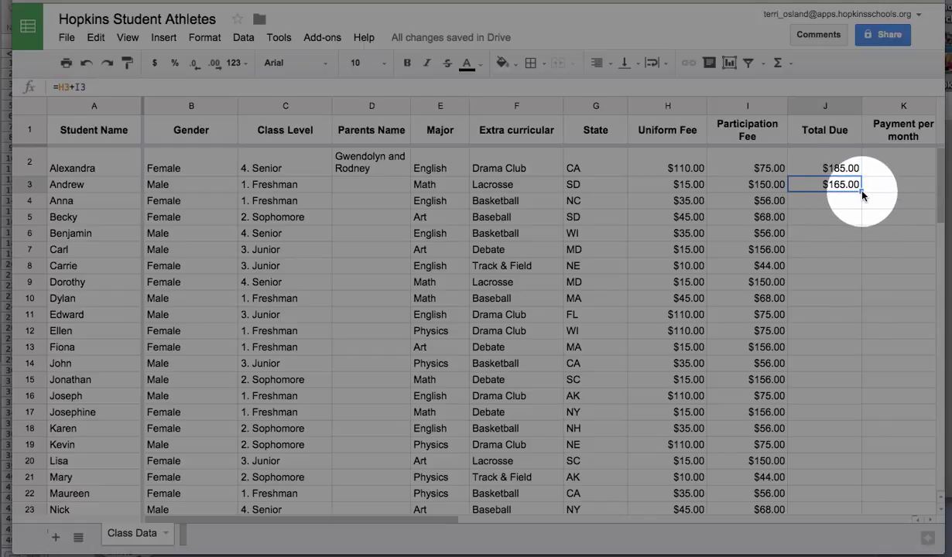
Step: Copy the J3 Total Due formula down to J21 and check the copied formulas
left_click_drag(862, 195, 856, 474)
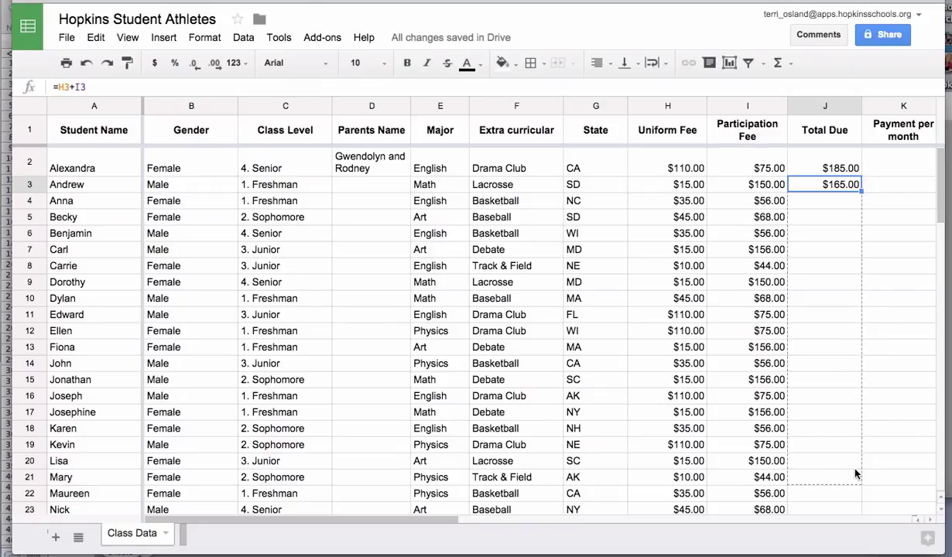
left_click_drag(856, 474, 856, 473)
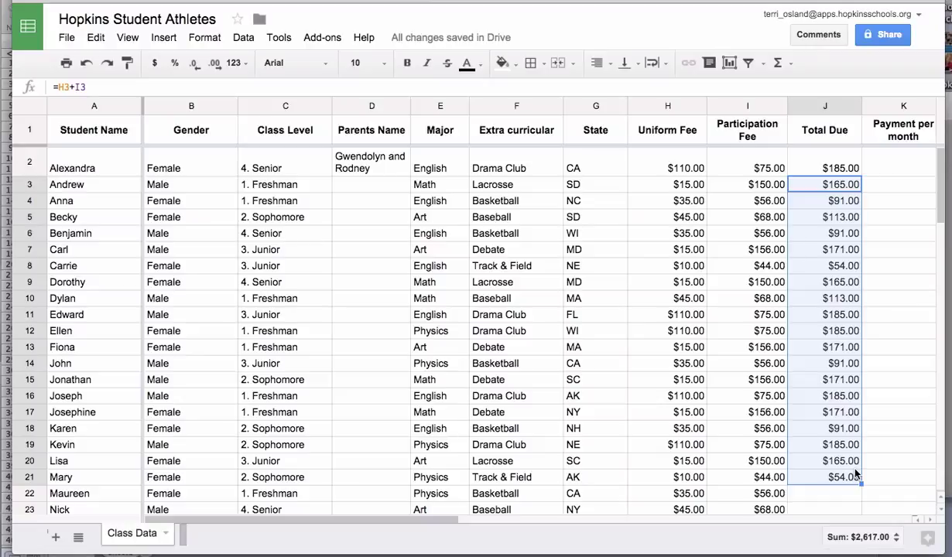
left_click(842, 204)
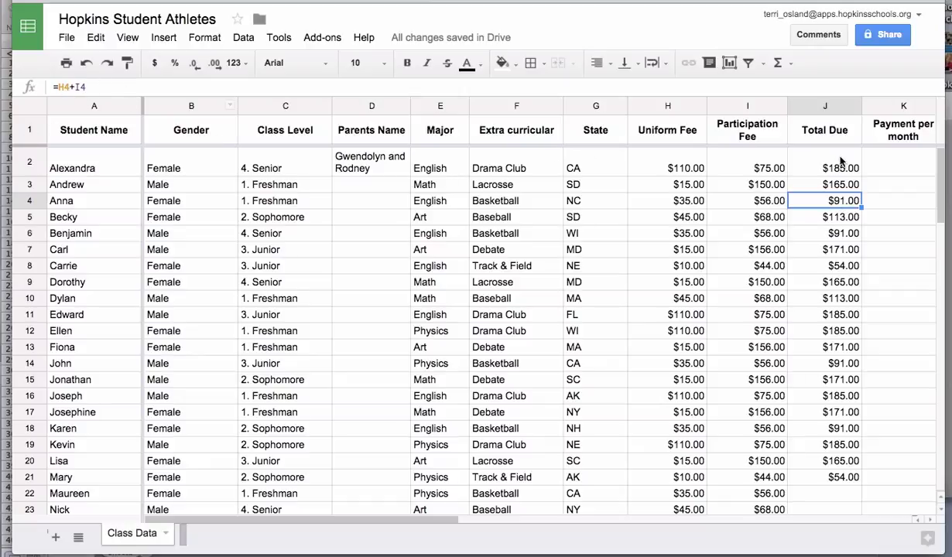
left_click(834, 185)
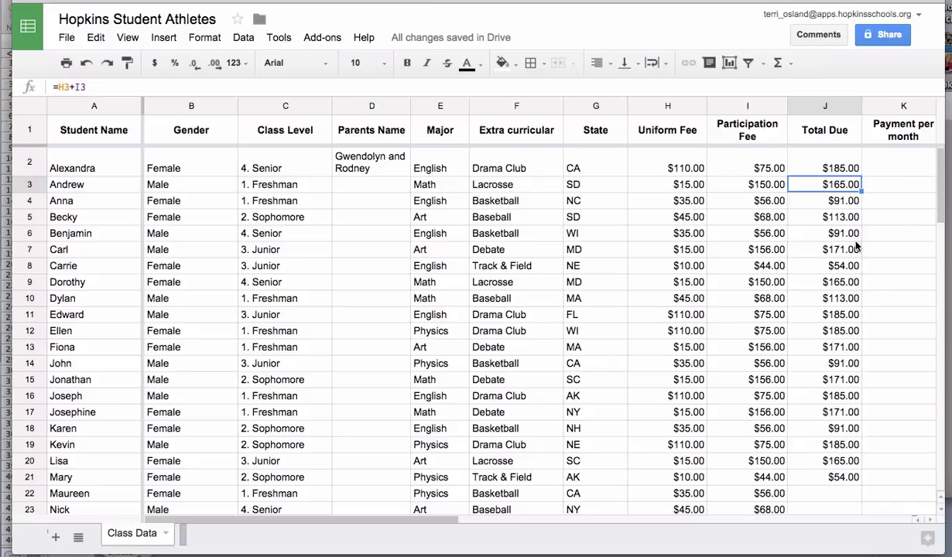
left_click(917, 170)
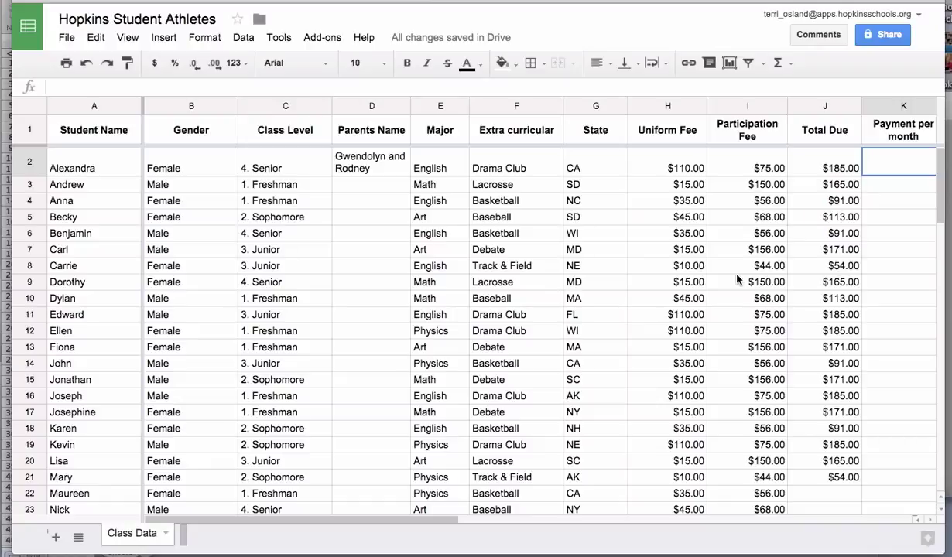
Step: Enter =J2/6 in K2 so the first monthly payment shows $30.83
left_click(805, 164)
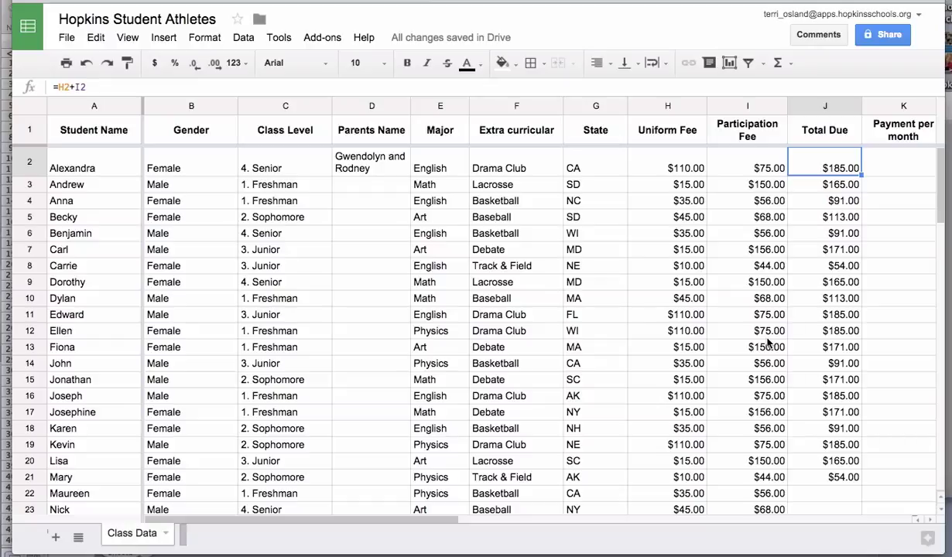
left_click(873, 156)
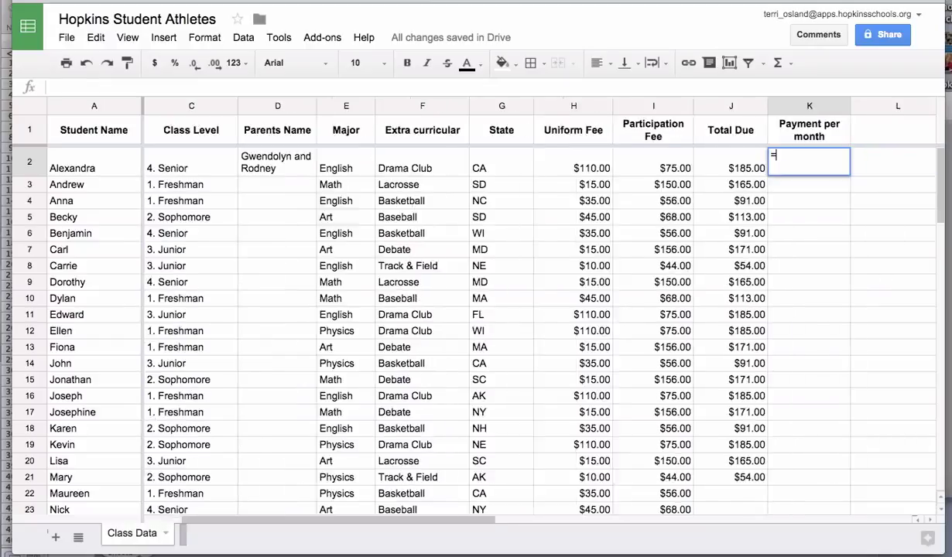
type("=")
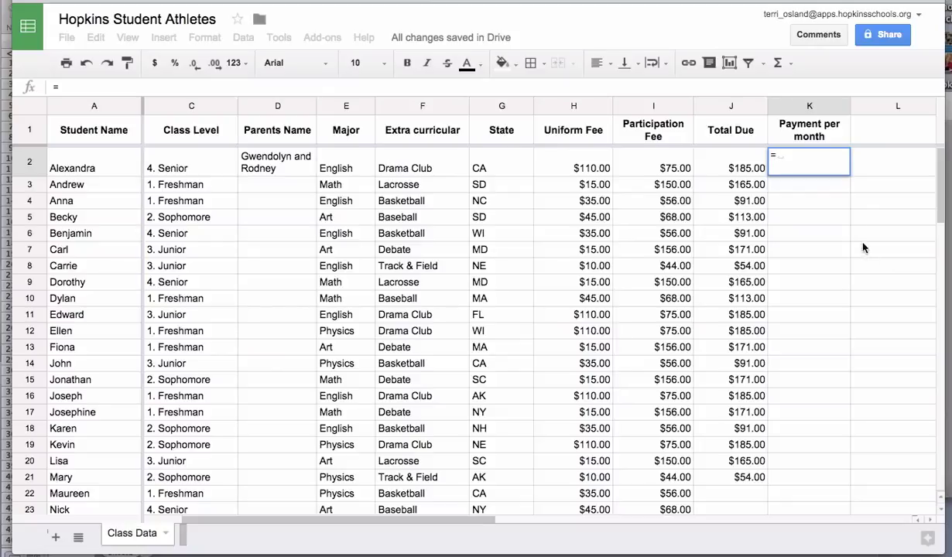
left_click(735, 172)
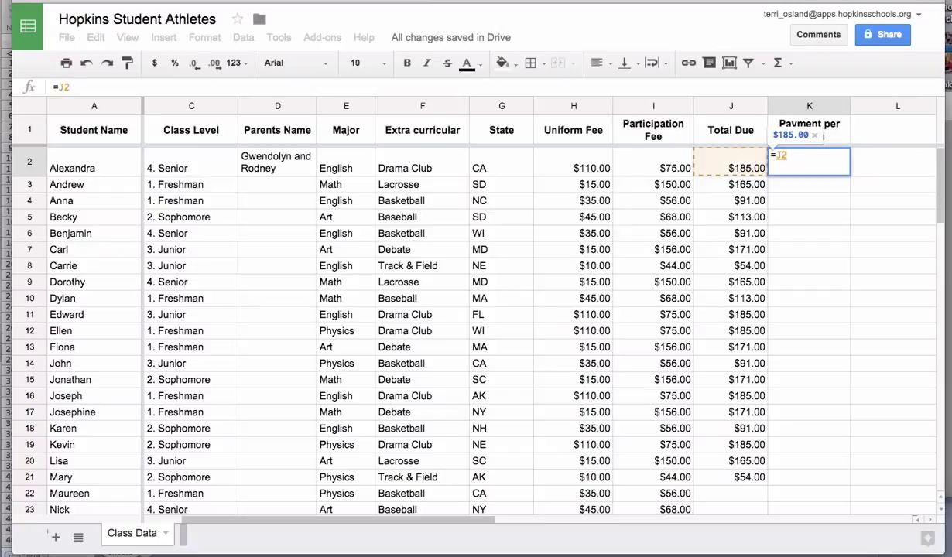
type("/")
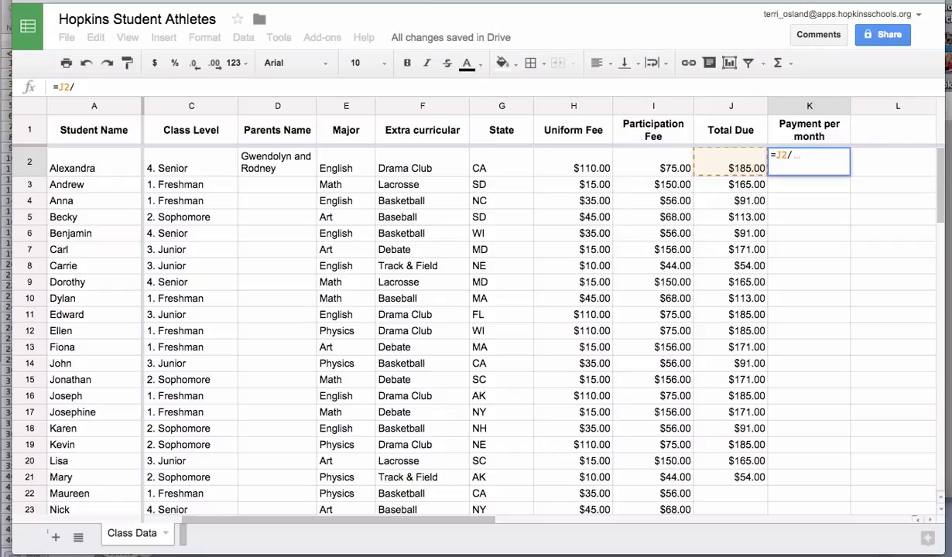
type("6")
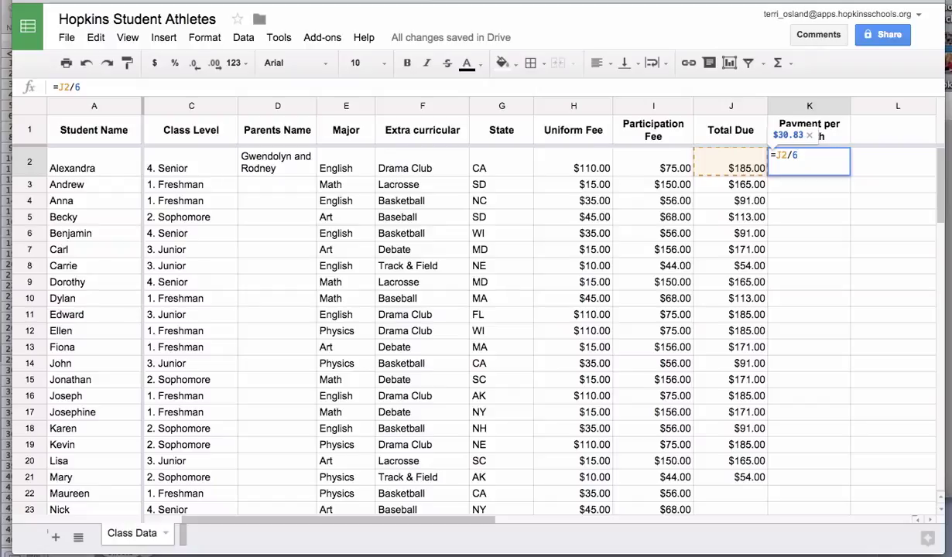
key("Return")
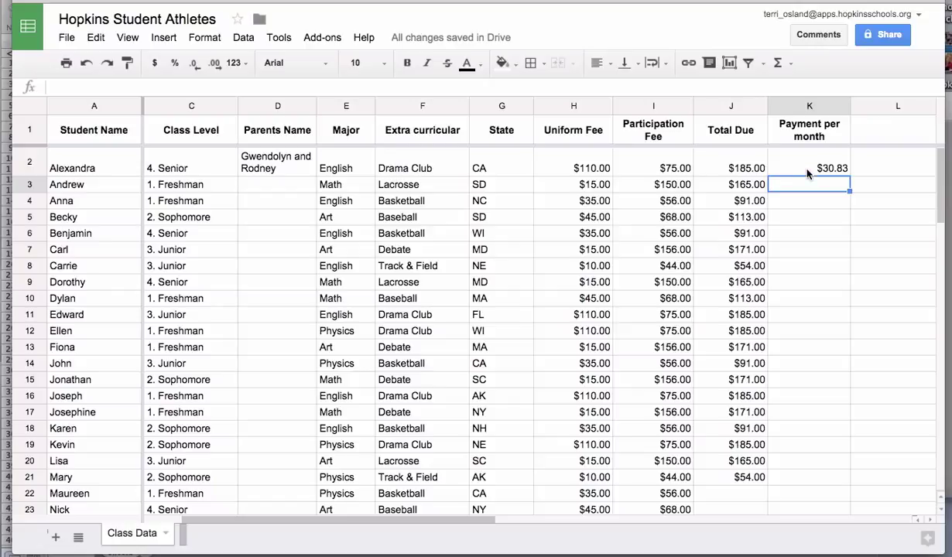
left_click(795, 106)
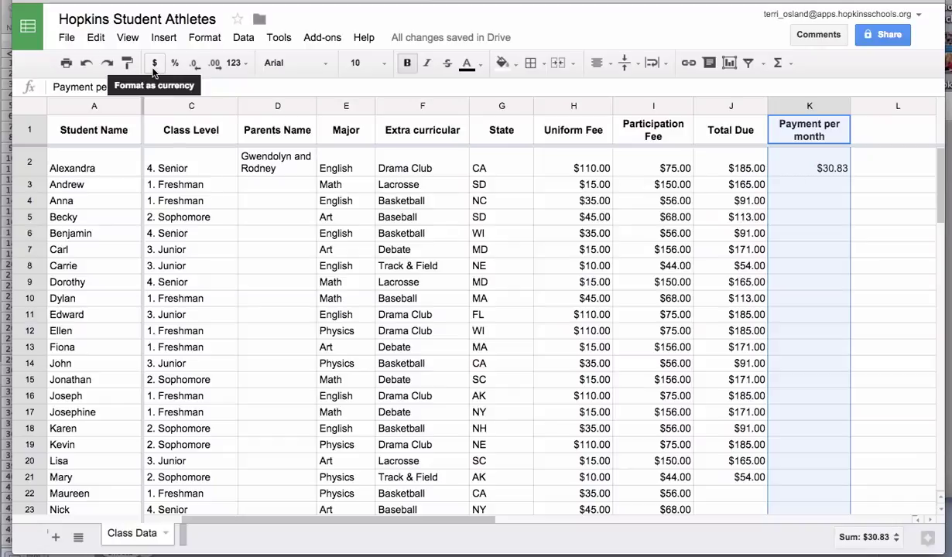
left_click(206, 39)
mouse_move(205, 65)
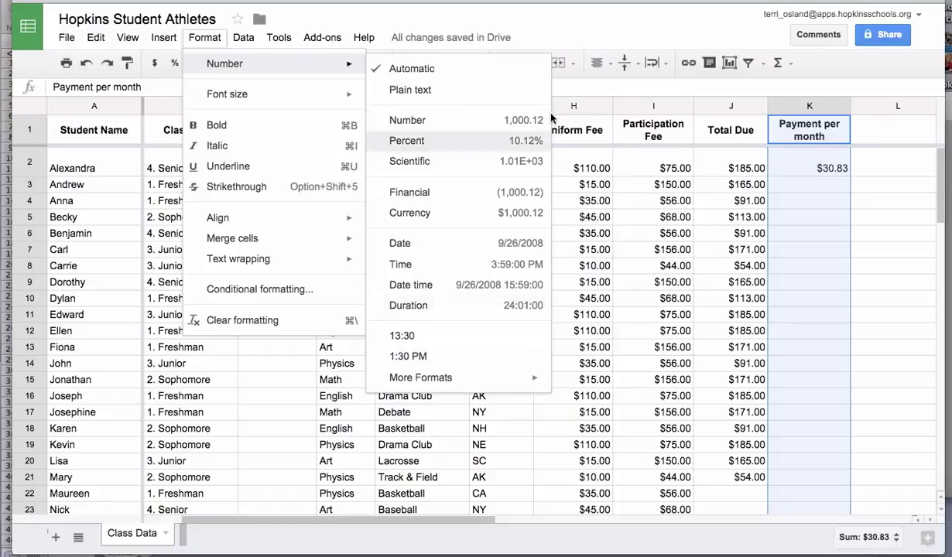
left_click(546, 33)
left_click(784, 264)
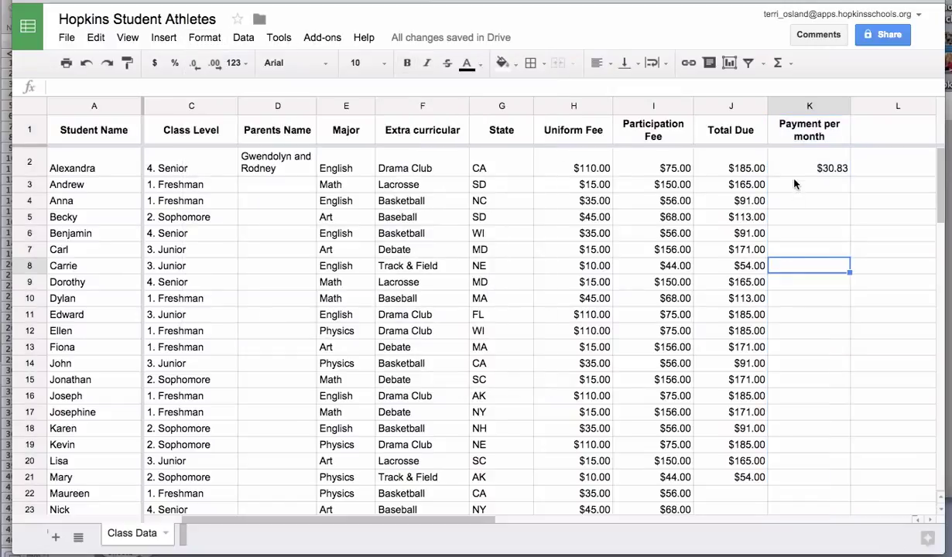
left_click(795, 167)
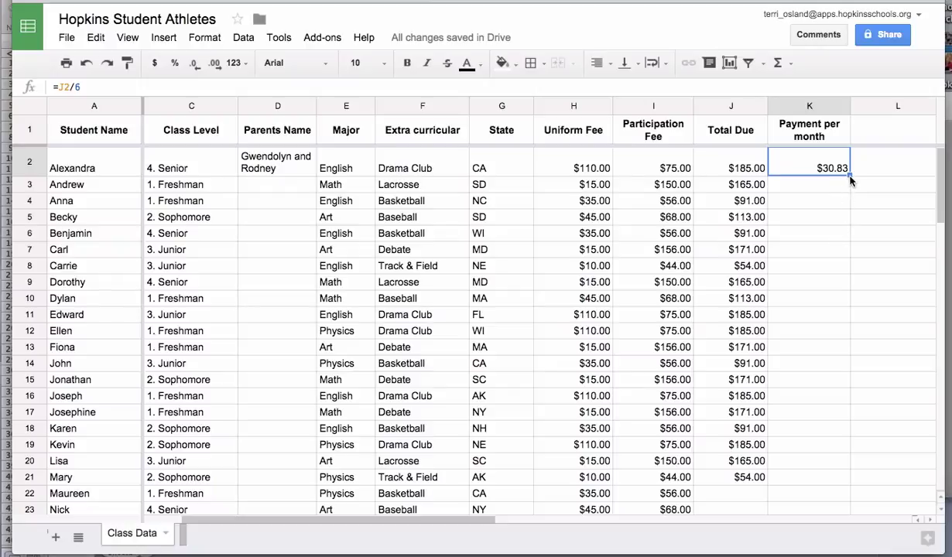
Step: Fill the =J2/6 formula down column K to row 21, giving payments from $9.00 to $30.83
left_click_drag(851, 180, 839, 477)
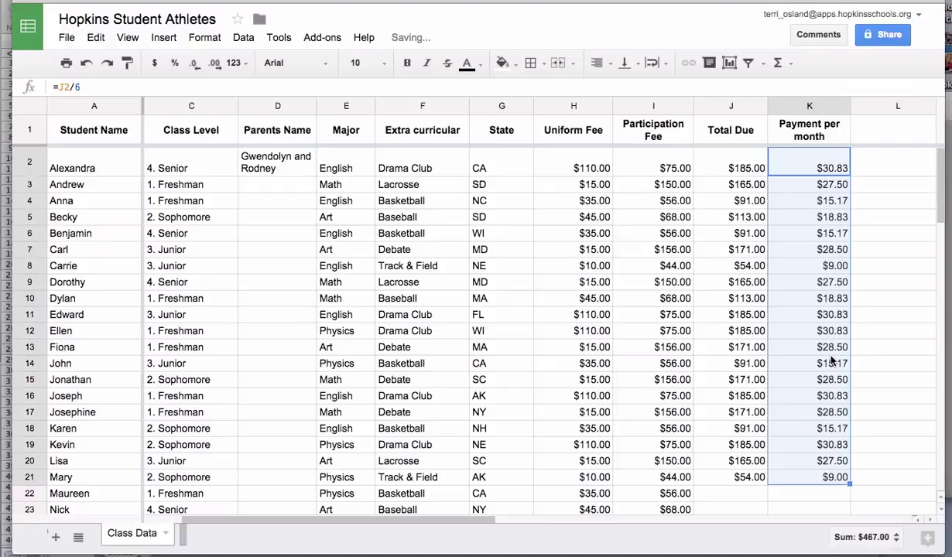